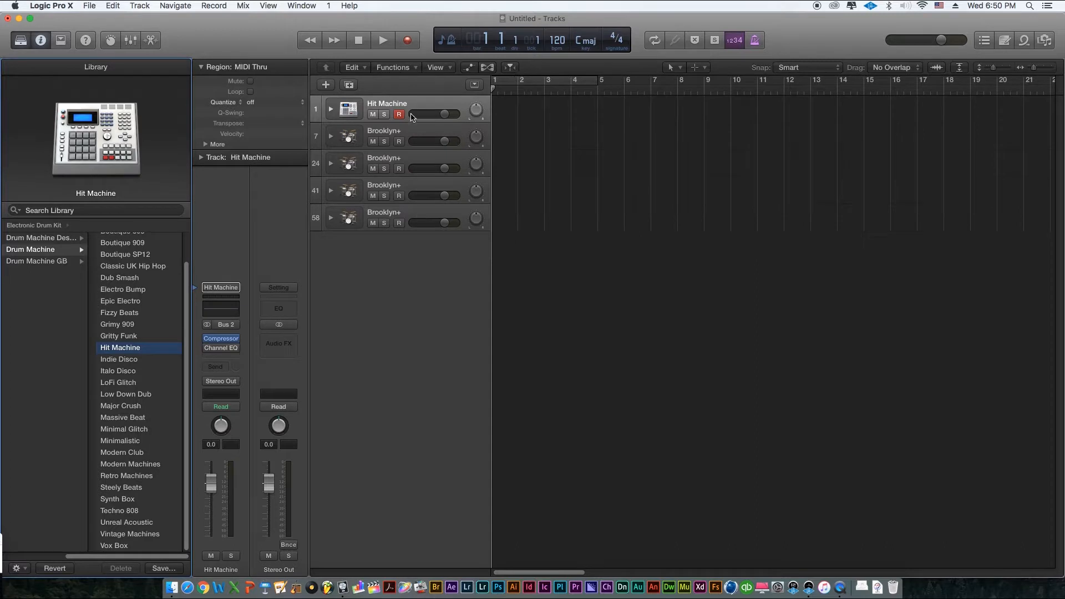
Set the cycle range to bars 2–10 and record a pattern on the Hit Machine track, quantized to 1/16 notes
click(401, 115)
drag(524, 84, 730, 84)
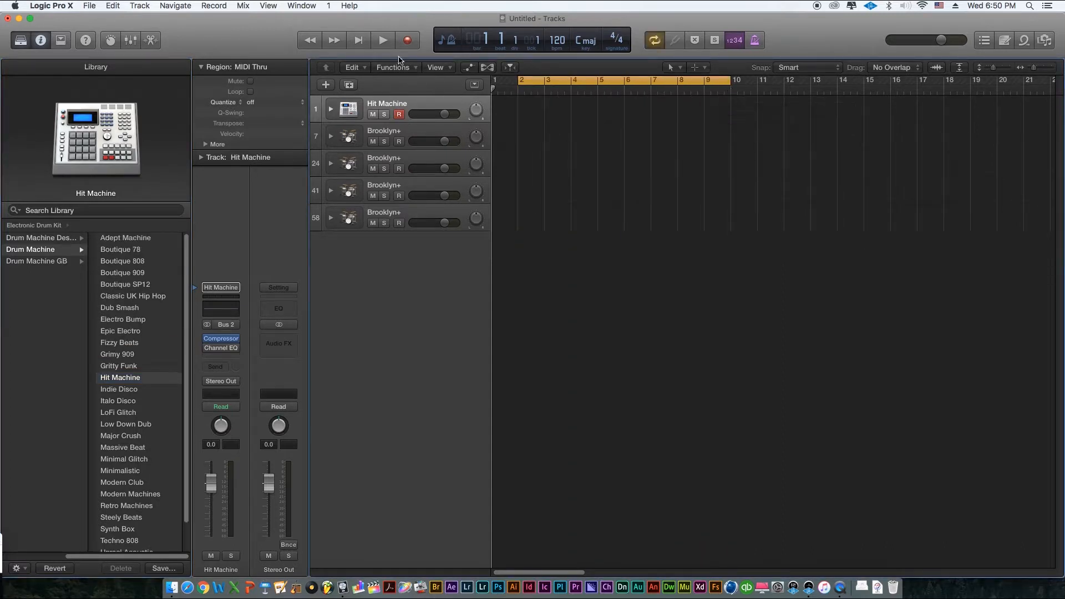
click(358, 45)
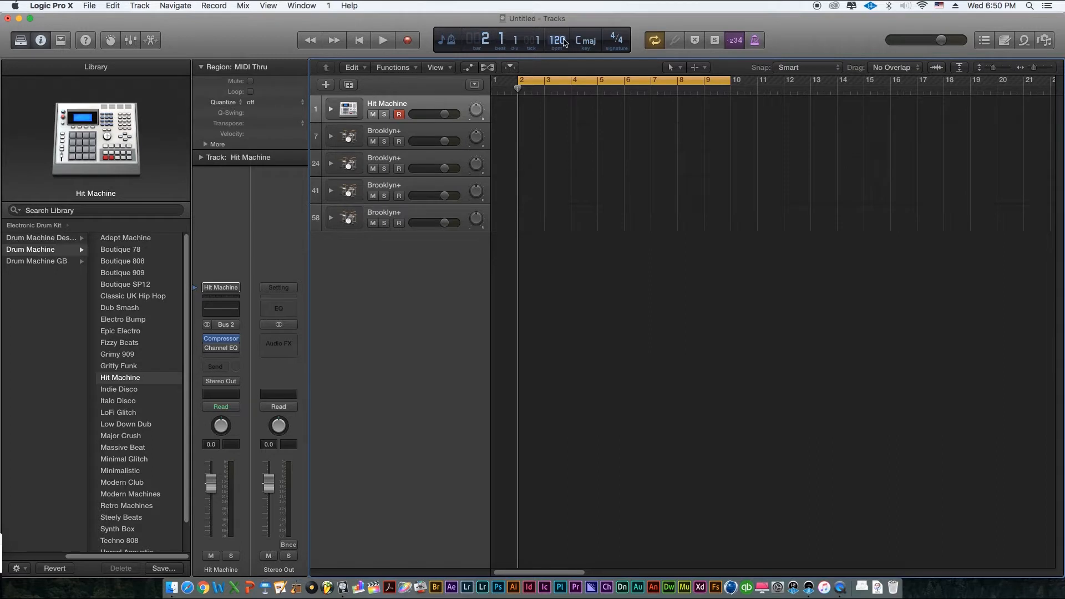
click(358, 44)
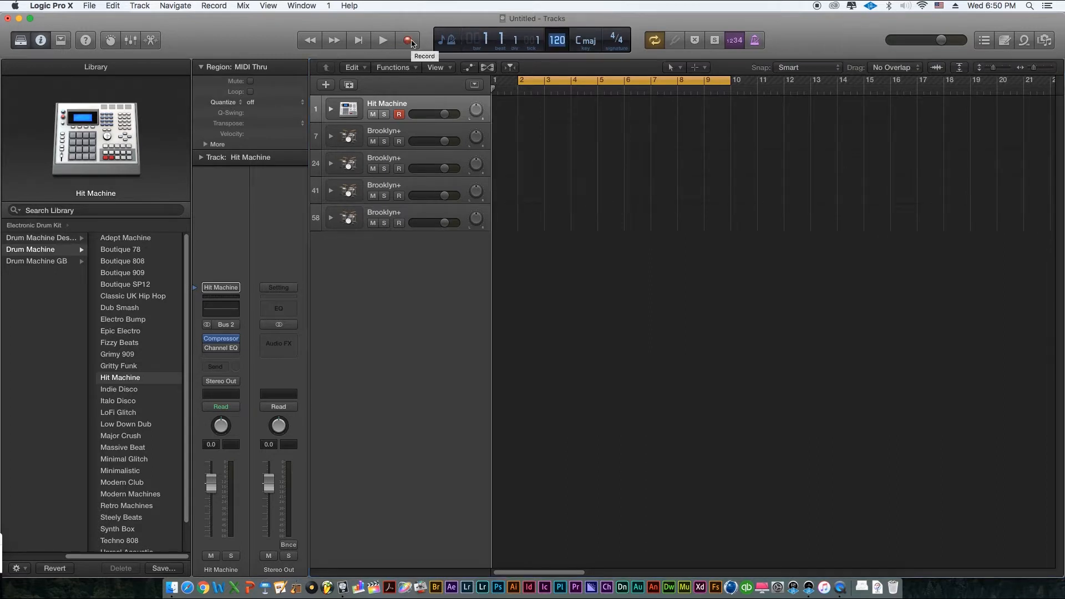
click(411, 43)
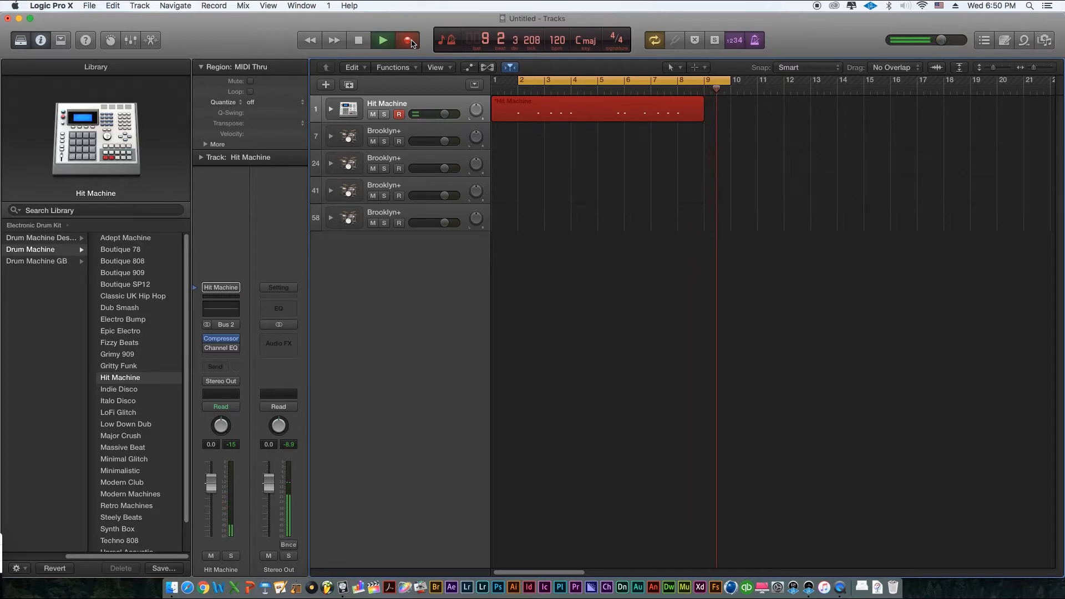
key(space)
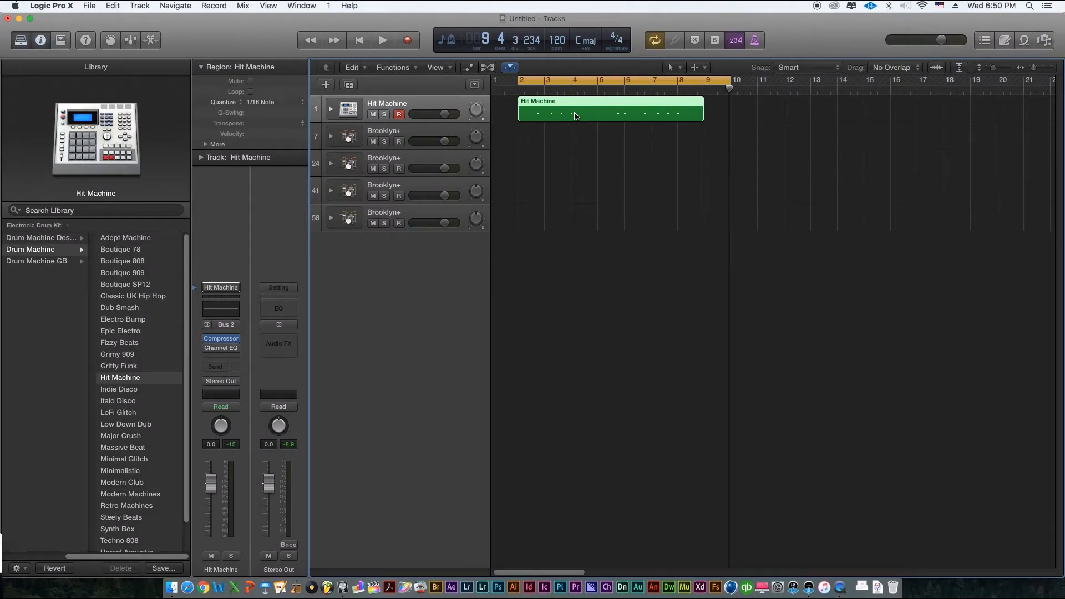
Replace the Brooklyn+ kit on the second track with the Analog Circuits patch from the Electronic Drum Kit Drum Machine Designer sounds
click(458, 128)
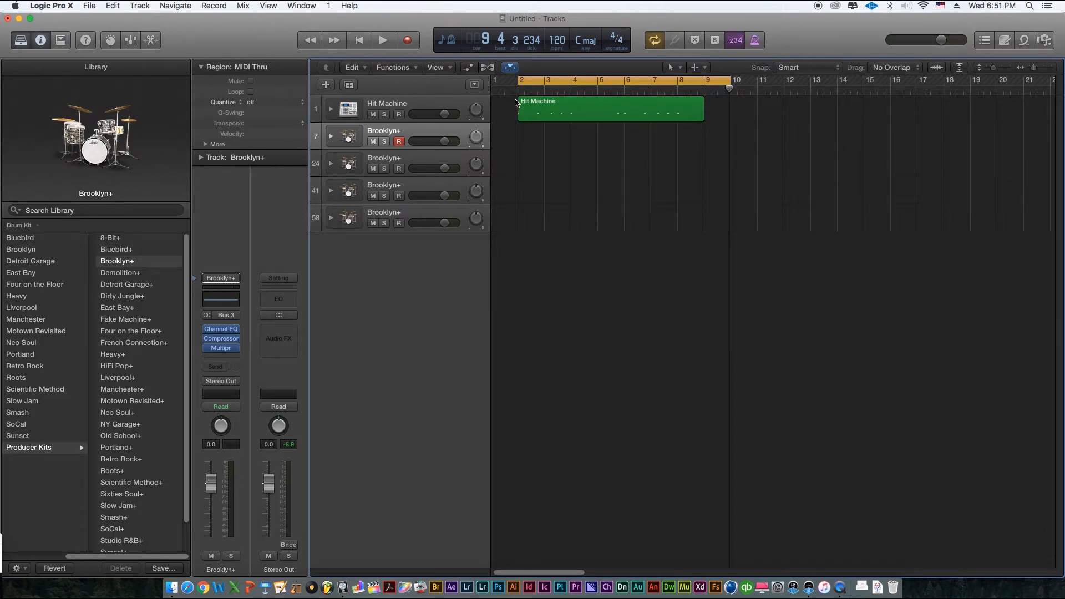
click(19, 226)
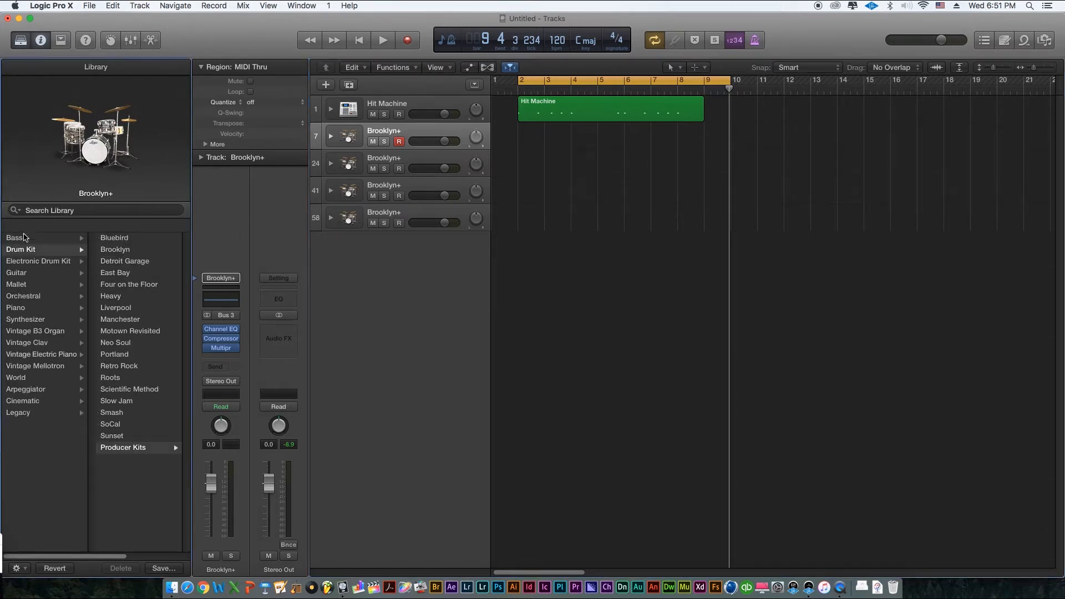
click(29, 261)
click(132, 240)
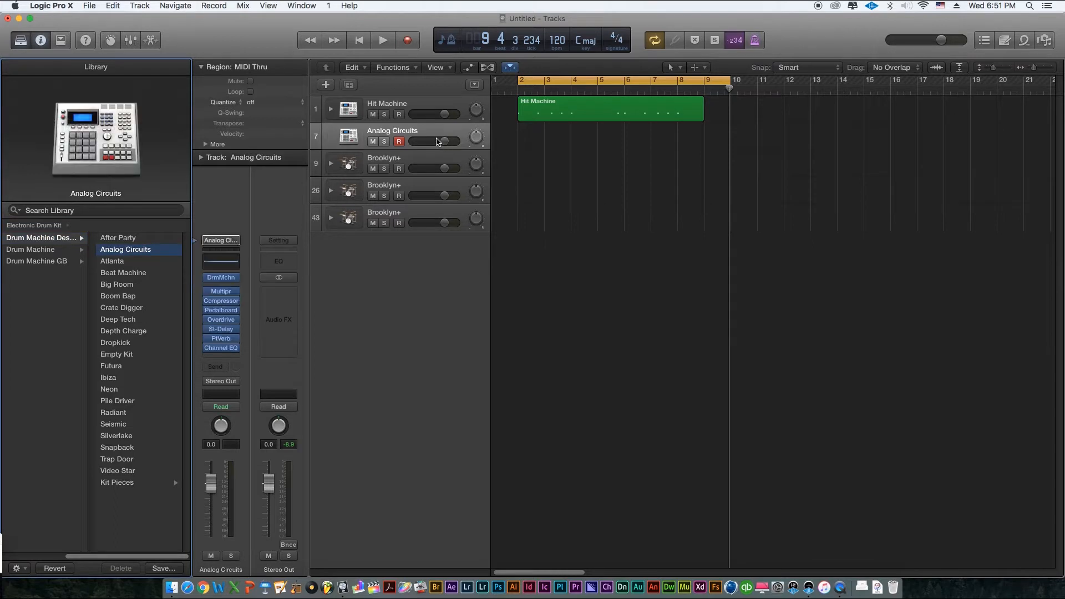
Try a take on the Analog Circuits track over the cycle range, quantized to 1/16 notes, and delete its region
click(411, 111)
click(414, 132)
click(400, 143)
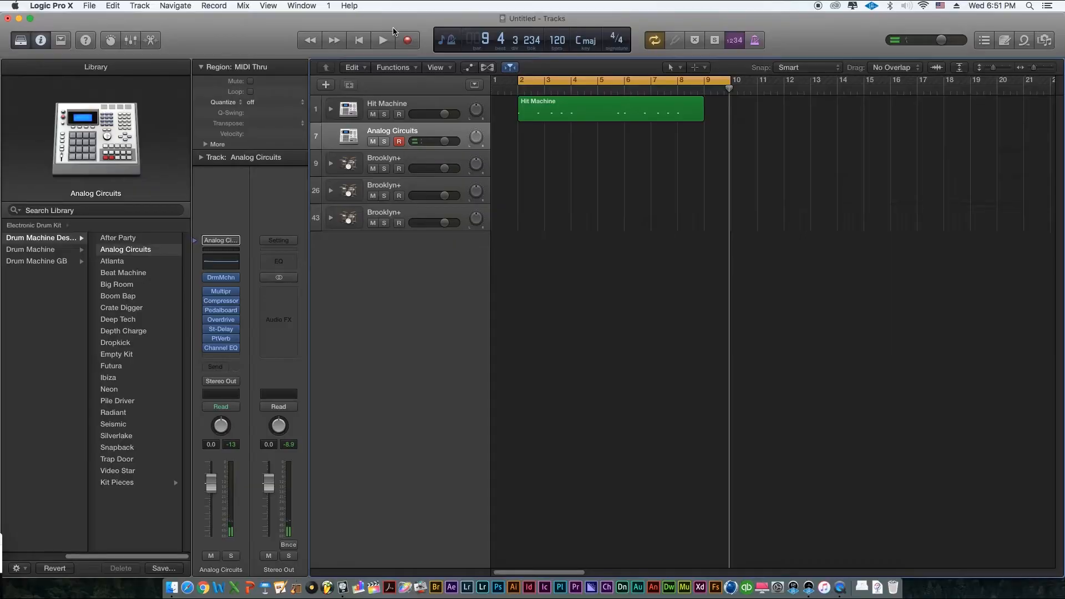
click(359, 41)
click(407, 41)
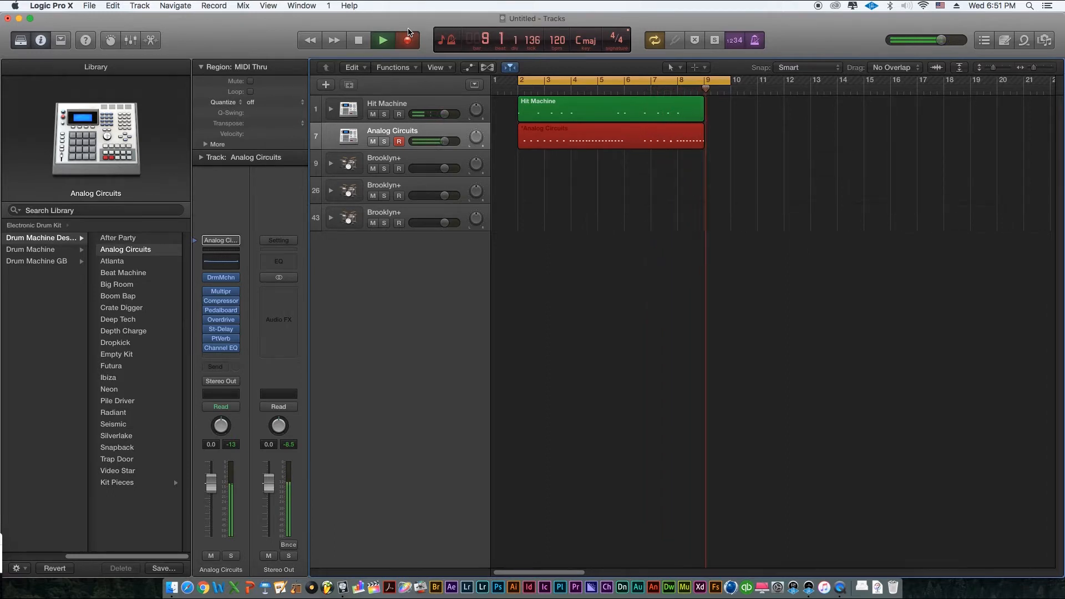
key(space)
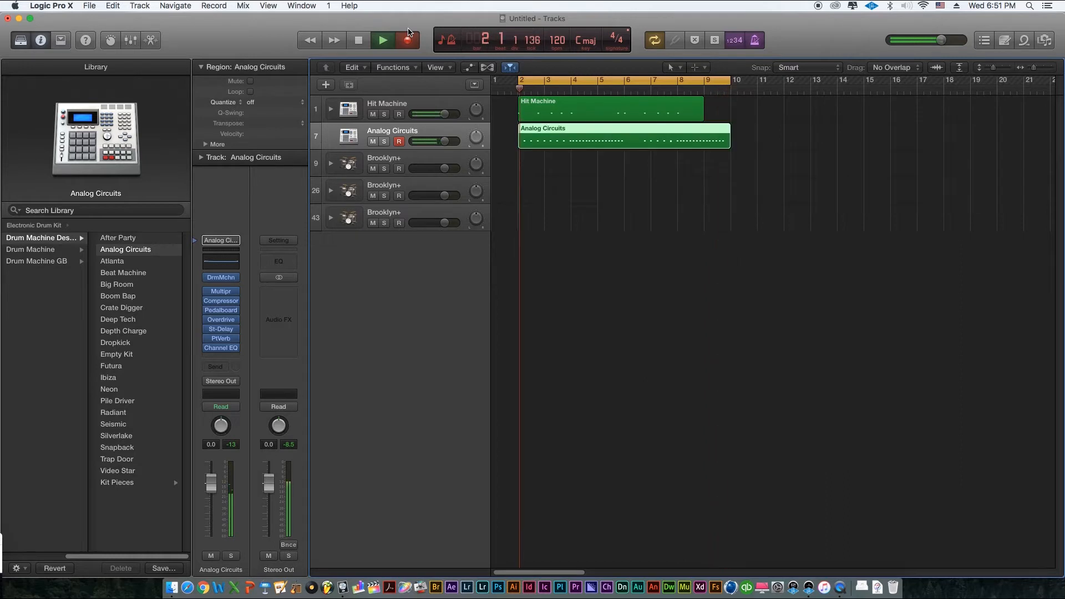
key(q)
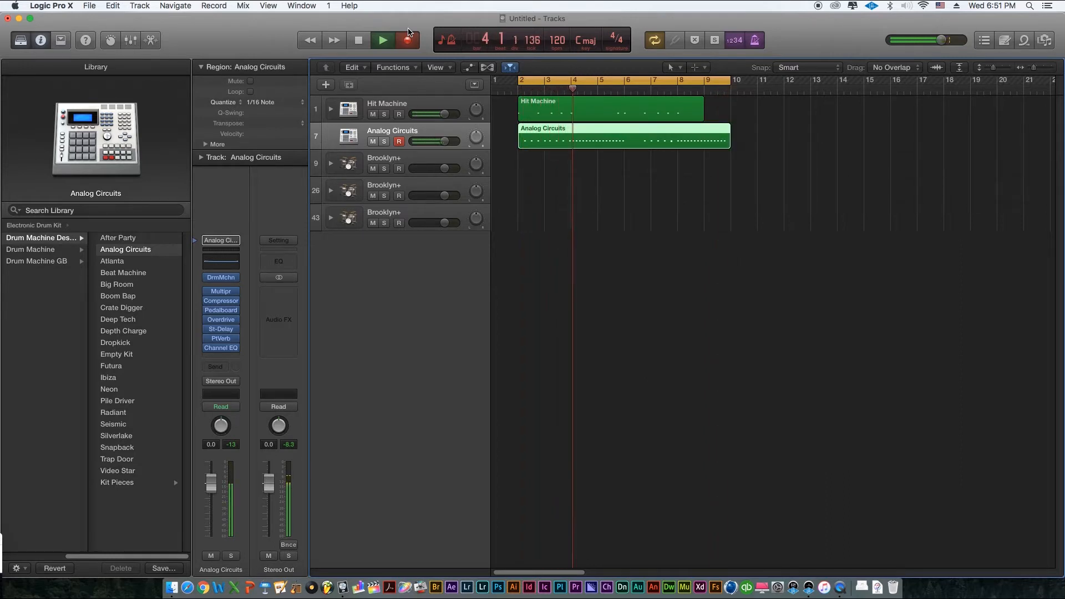
click(407, 39)
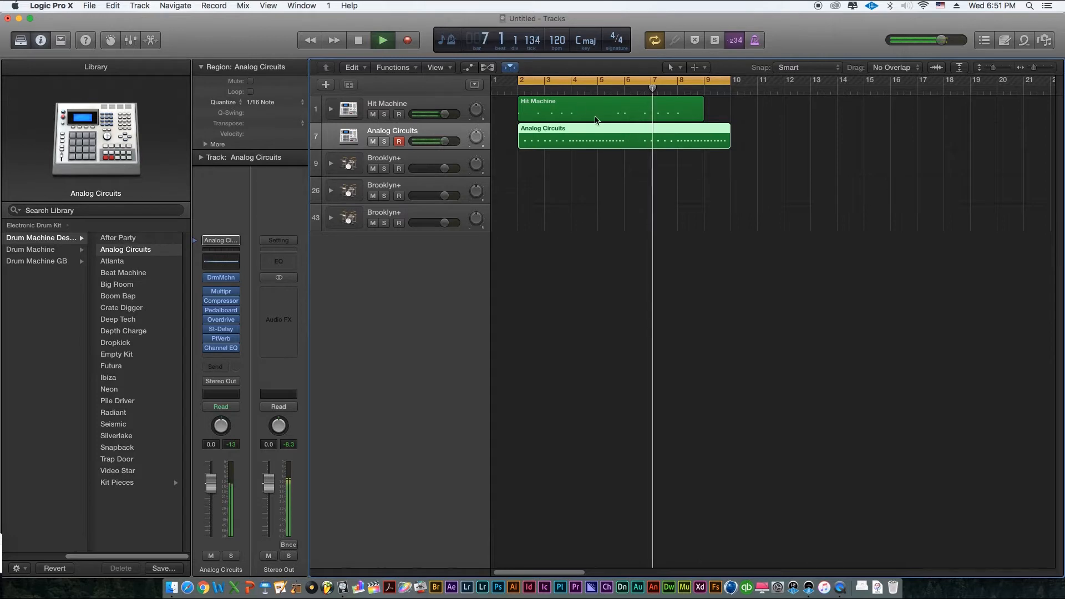
right_click(583, 131)
click(622, 142)
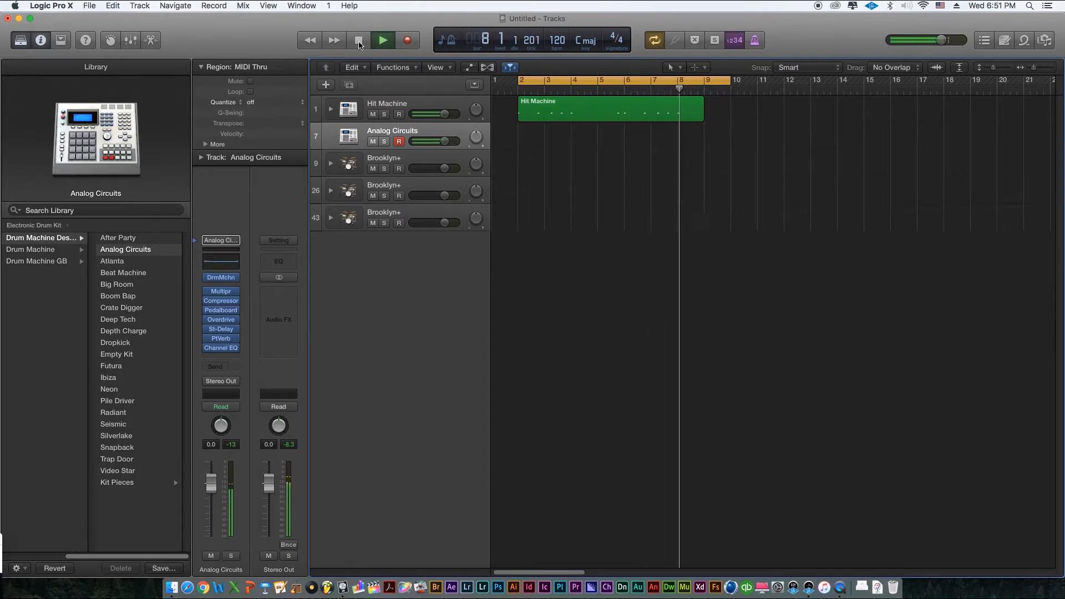
Try another take on the second track, quantized to 1/16 notes, and discard its region
key(space)
click(406, 41)
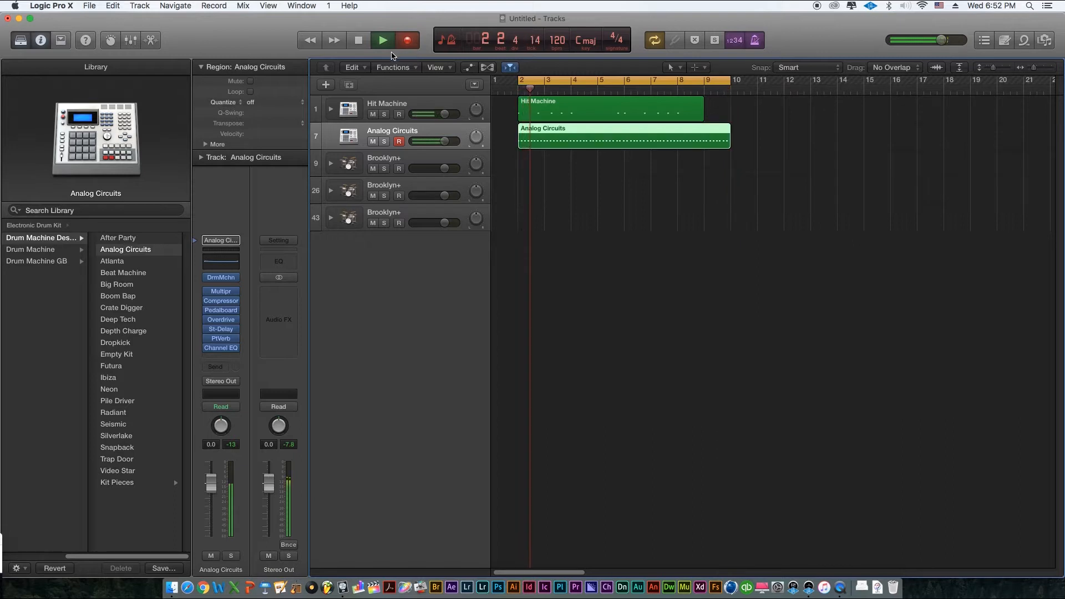
click(376, 45)
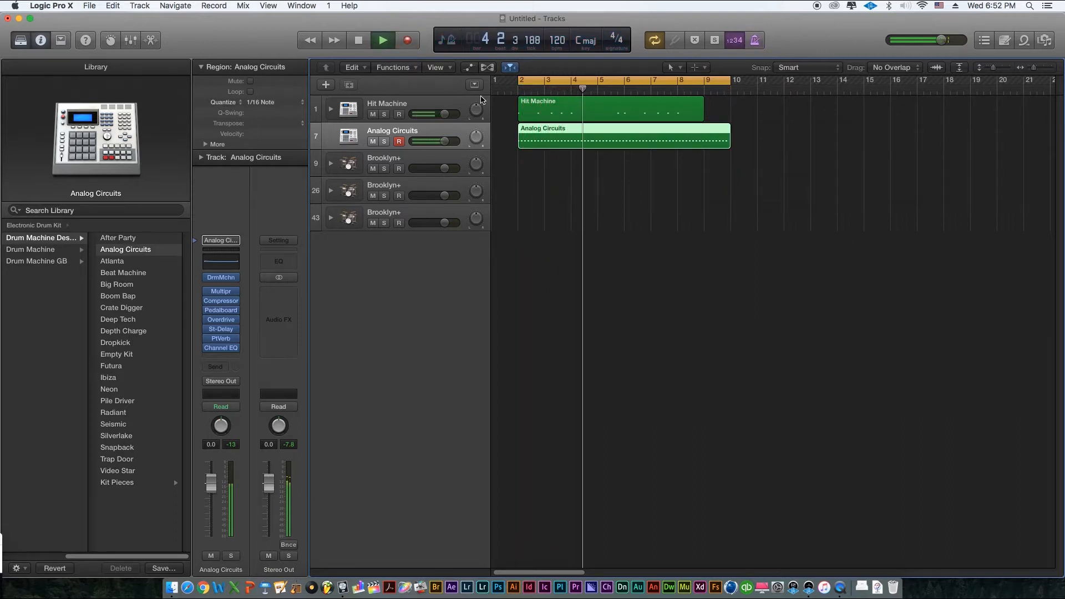
right_click(532, 126)
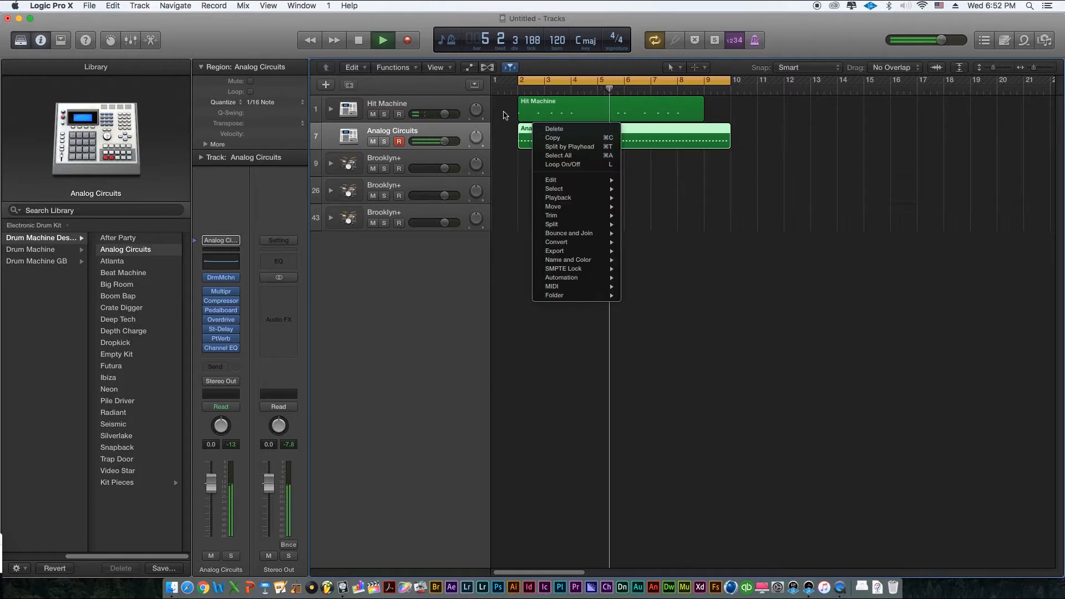
click(537, 130)
Record a new steady drum pattern on the second track through the cycle range and quantize it to 1/16 notes
click(356, 43)
click(356, 43)
click(406, 40)
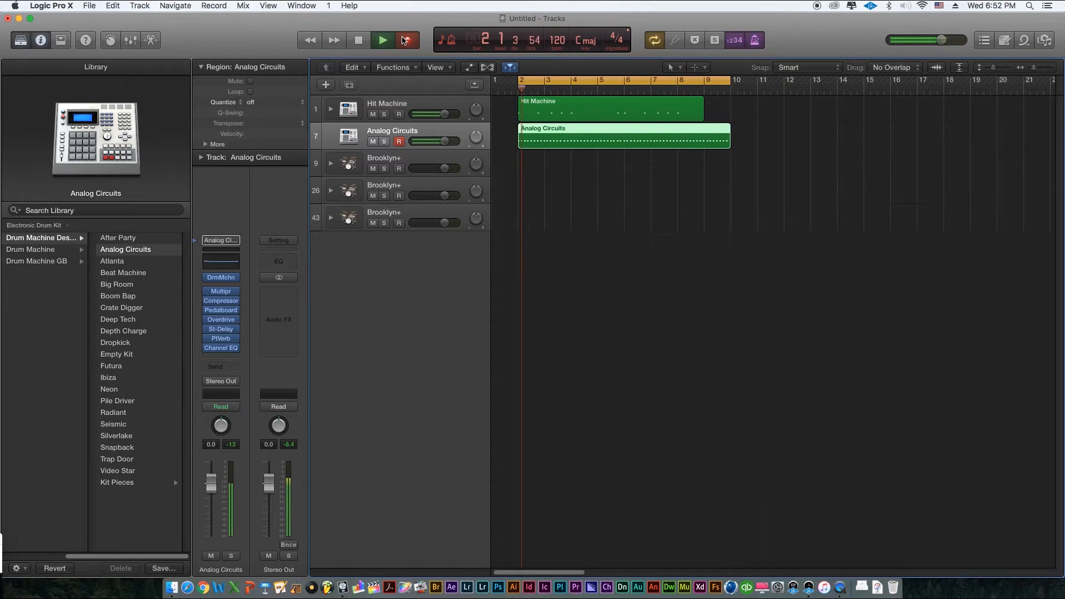
click(404, 41)
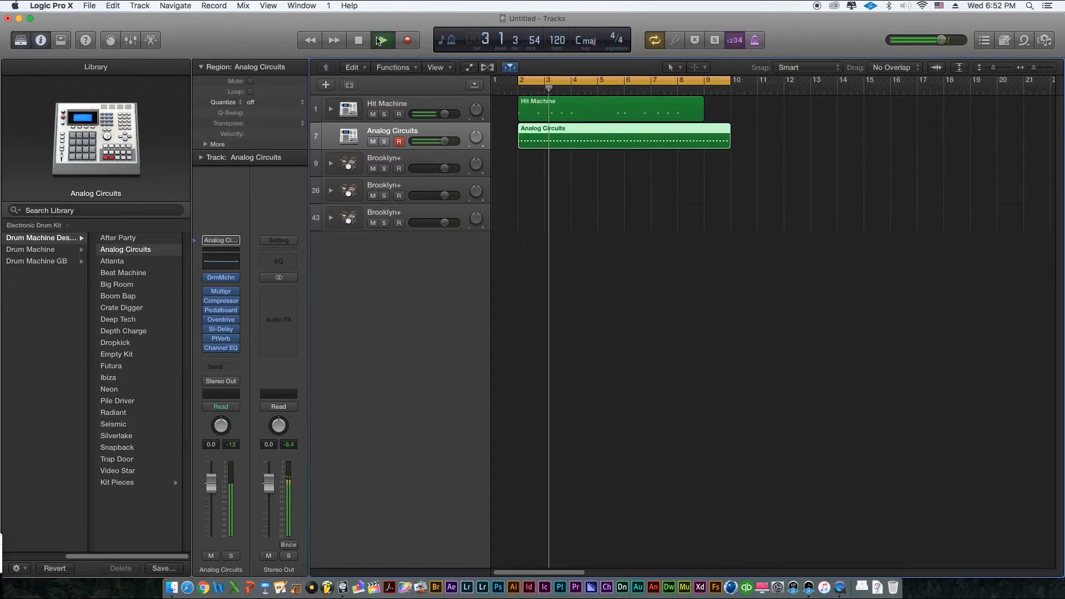
key(q)
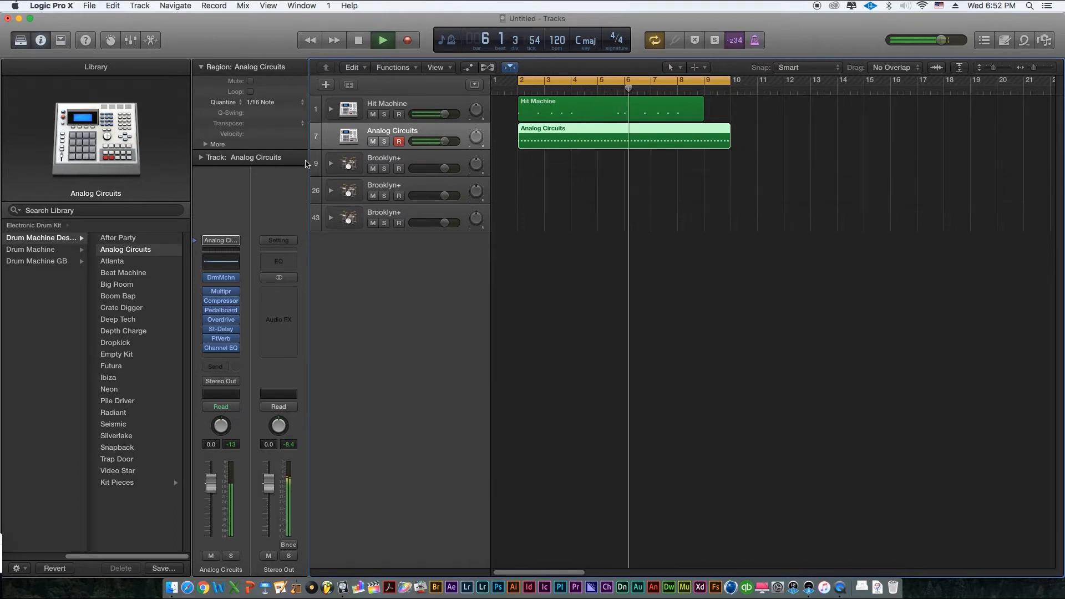
Stop playback and load the Analog Circuits electronic drum patch onto the third track in place of Brooklyn+
key(Down)
click(19, 225)
click(38, 261)
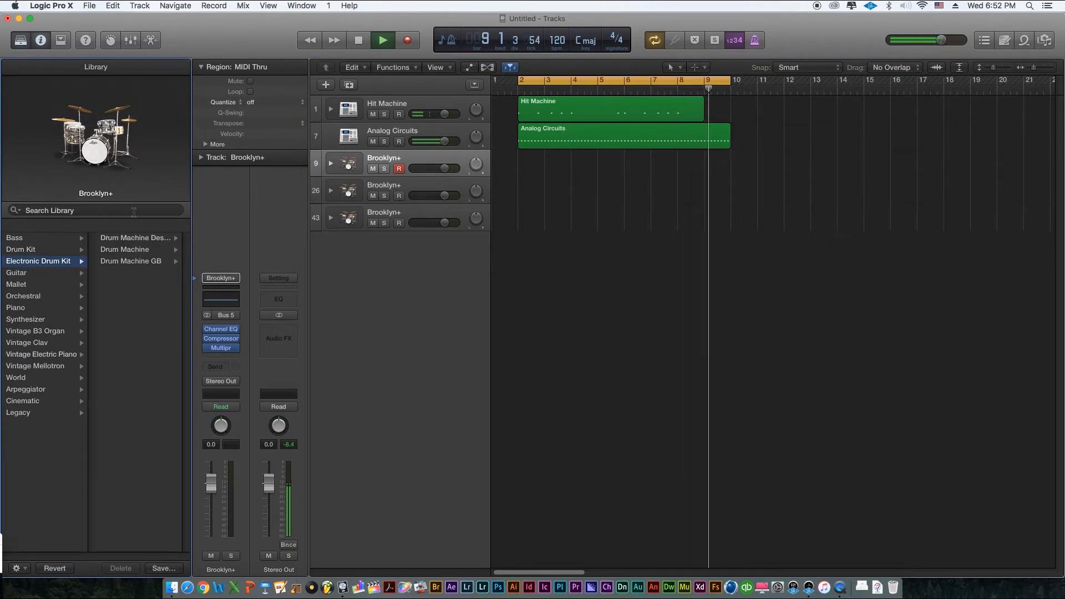
click(359, 40)
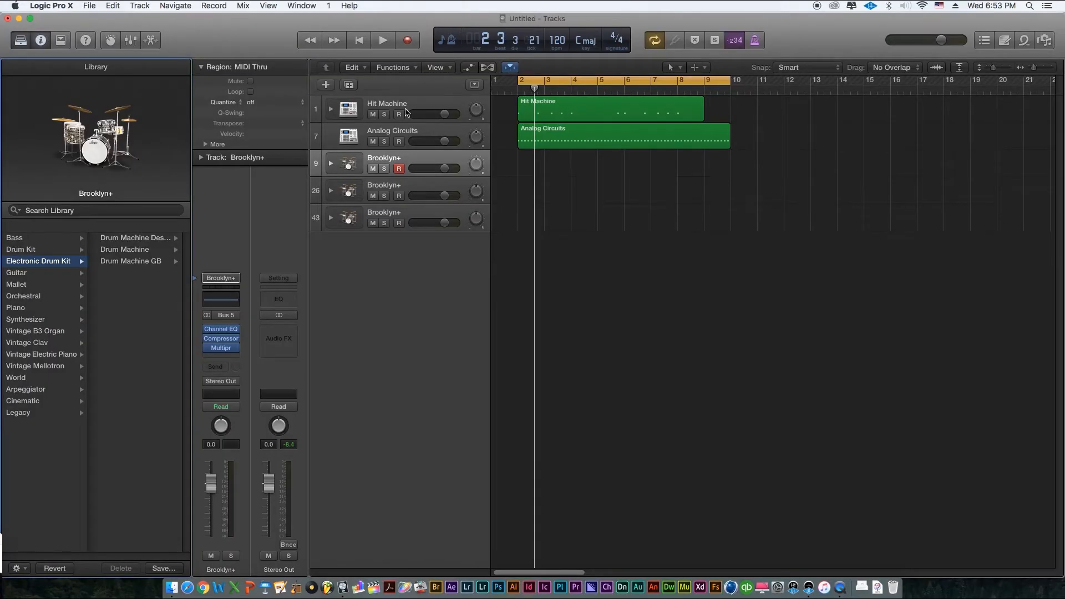
click(431, 133)
click(413, 157)
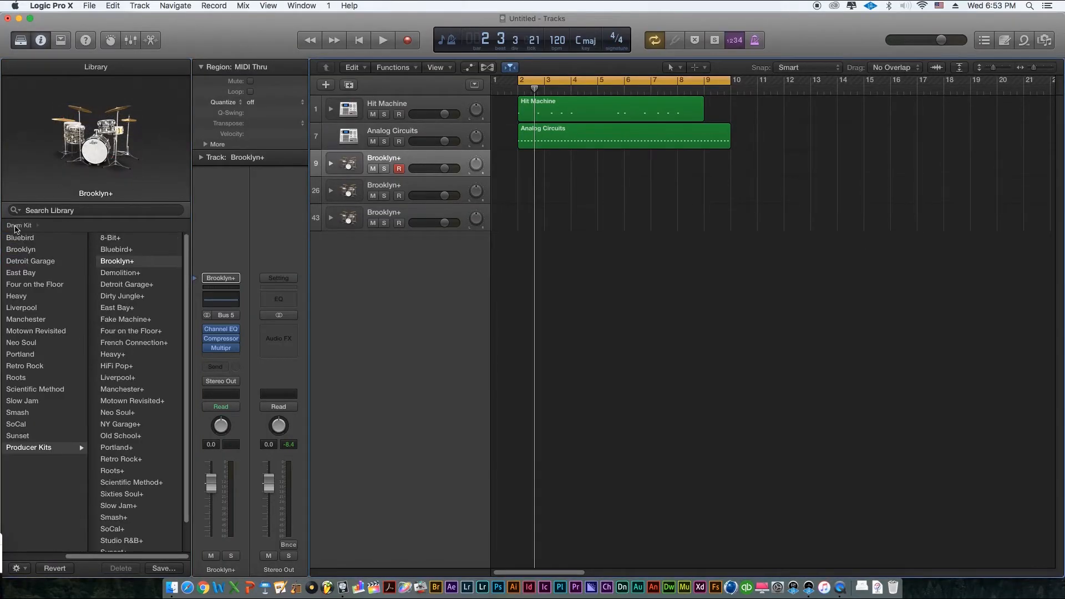
click(16, 226)
click(35, 262)
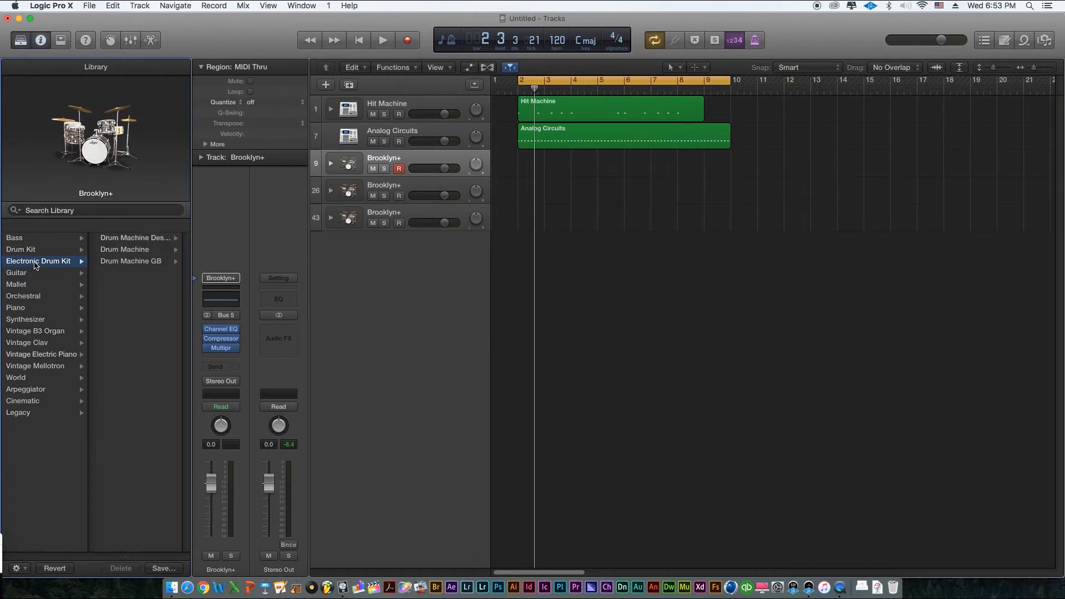
click(156, 239)
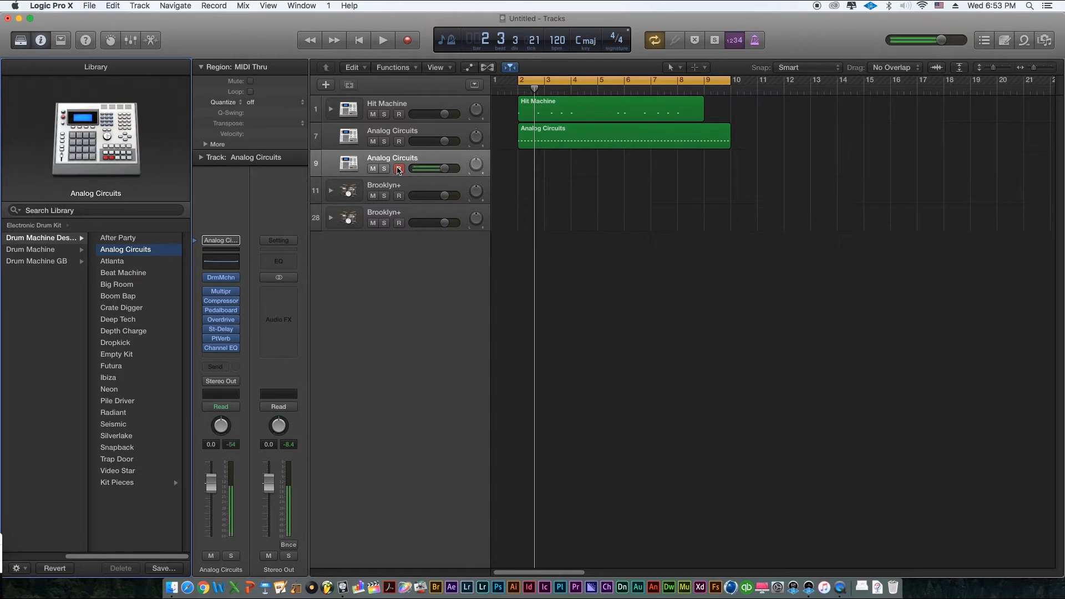
Record a sparse drum part on the third track over the cycle range and play it back quantized to 1/16 notes
click(357, 42)
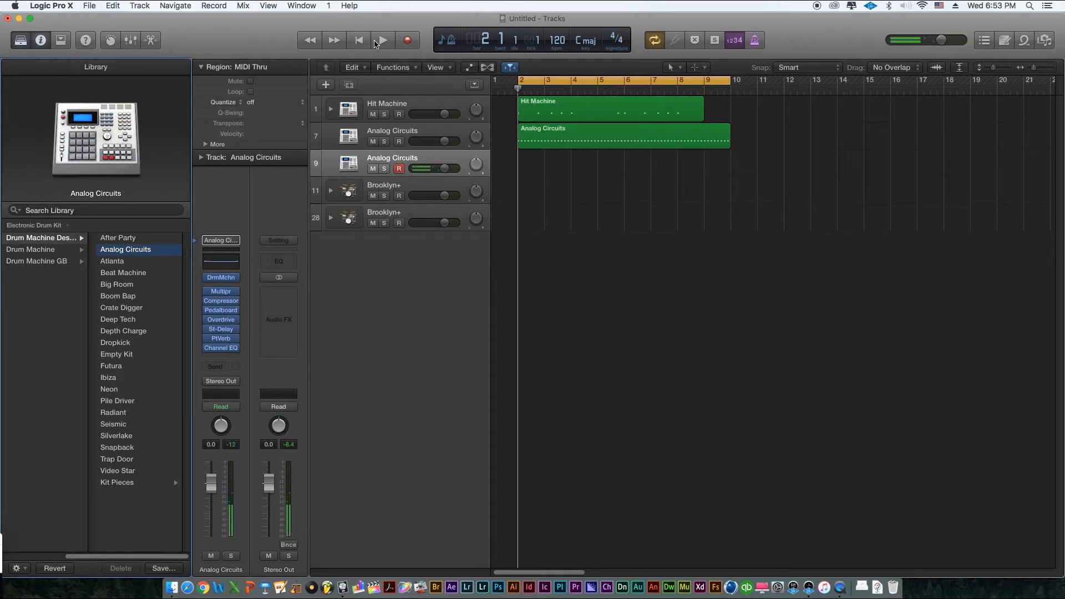
click(399, 168)
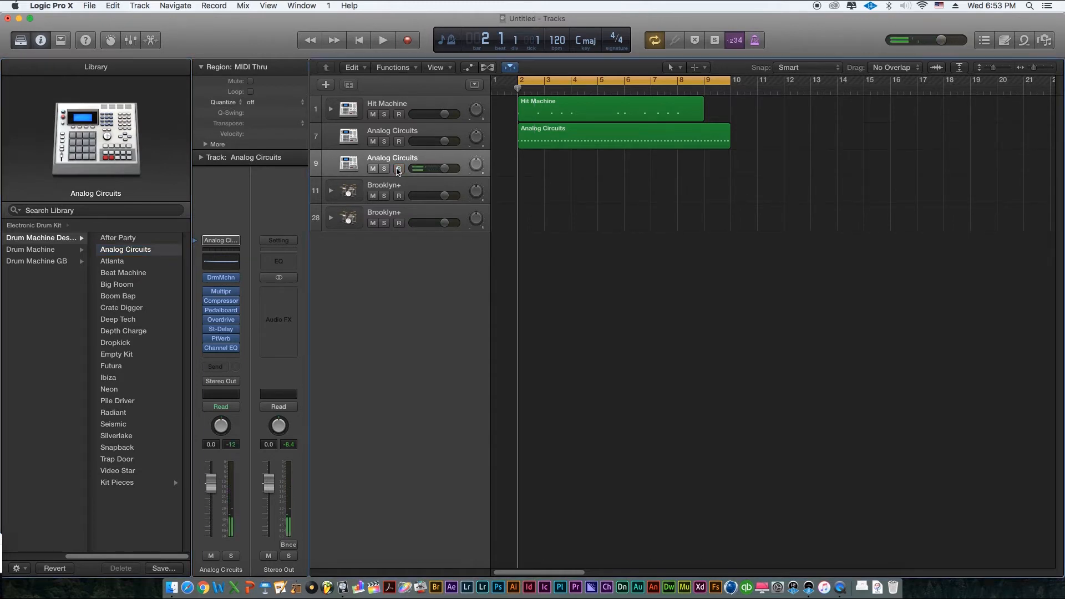
click(408, 43)
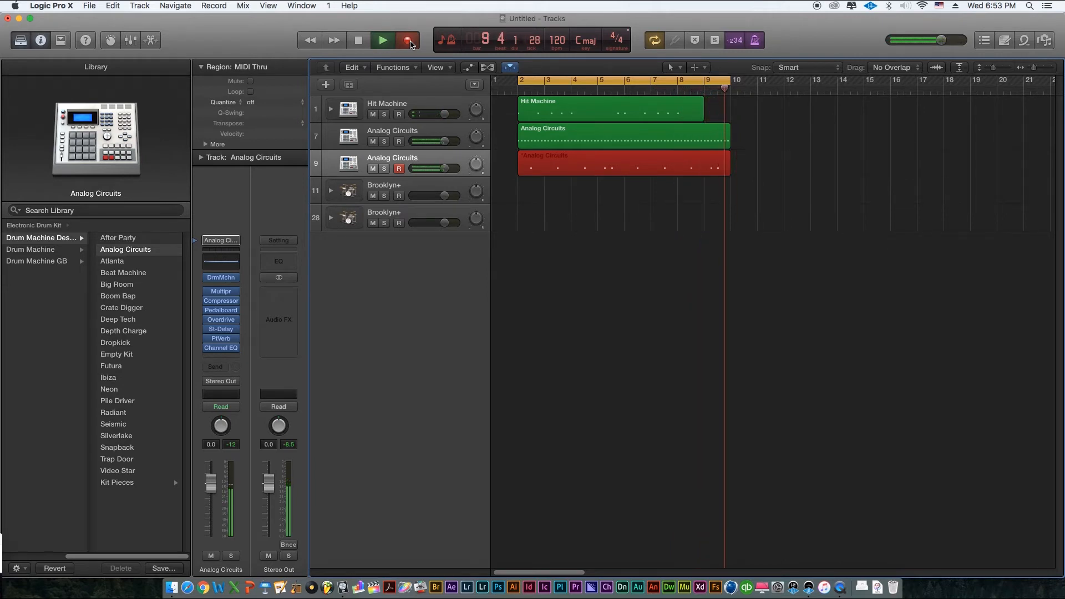
click(358, 40)
click(366, 43)
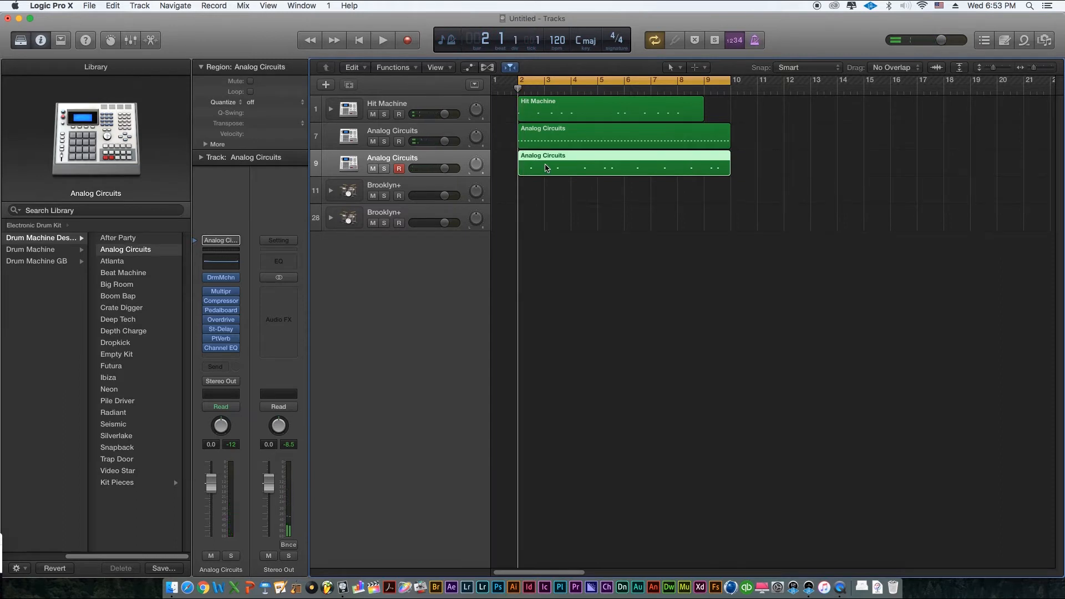
key(space)
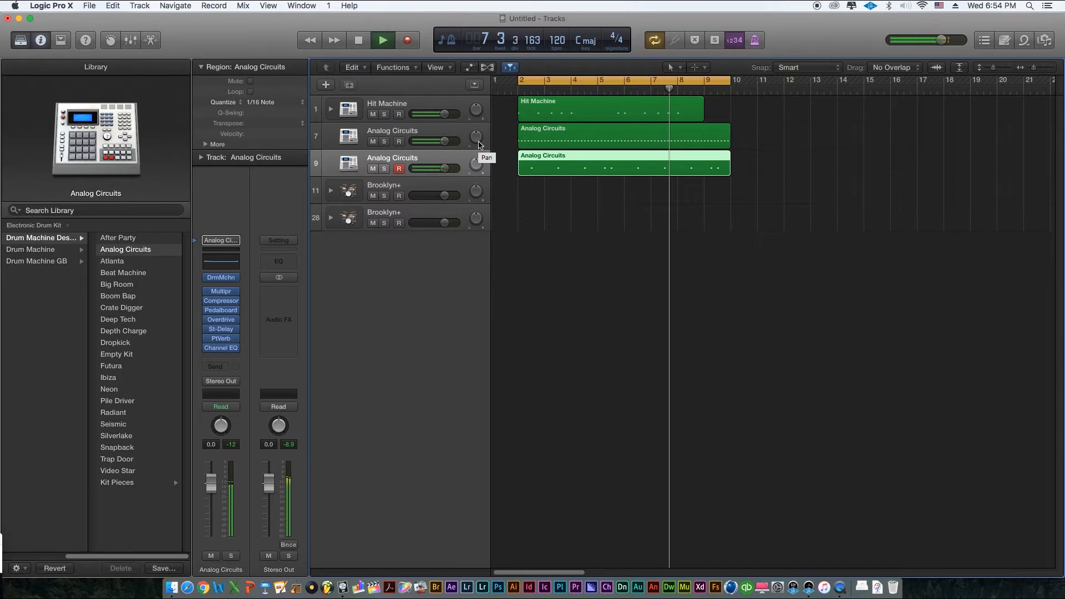
click(360, 43)
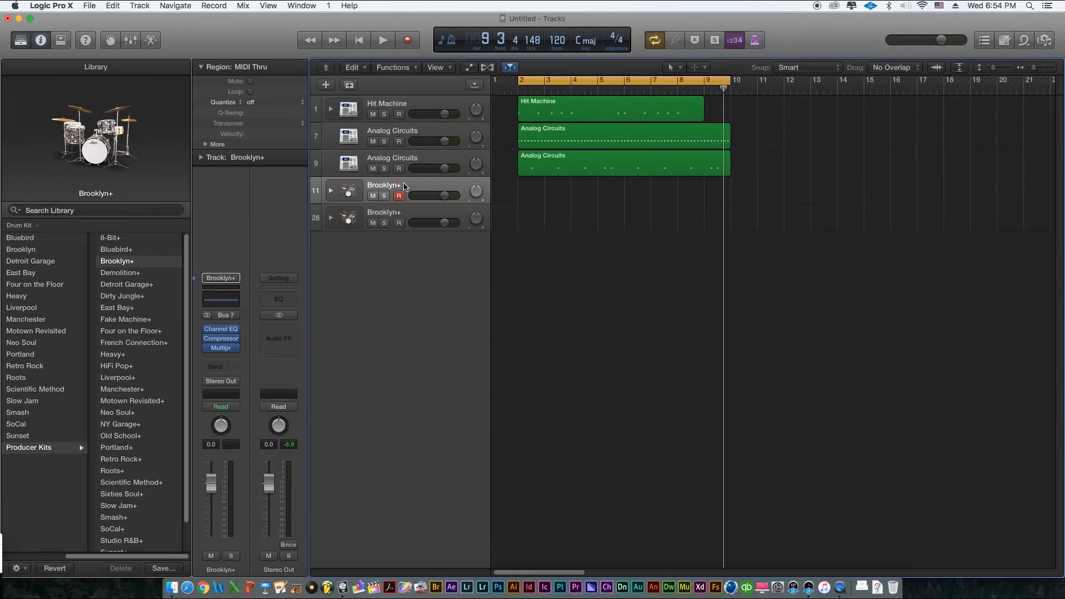
Browse the instrument categories and load Celtic Tin Whistle from the World Woodwinds onto the fourth track
click(24, 226)
click(41, 259)
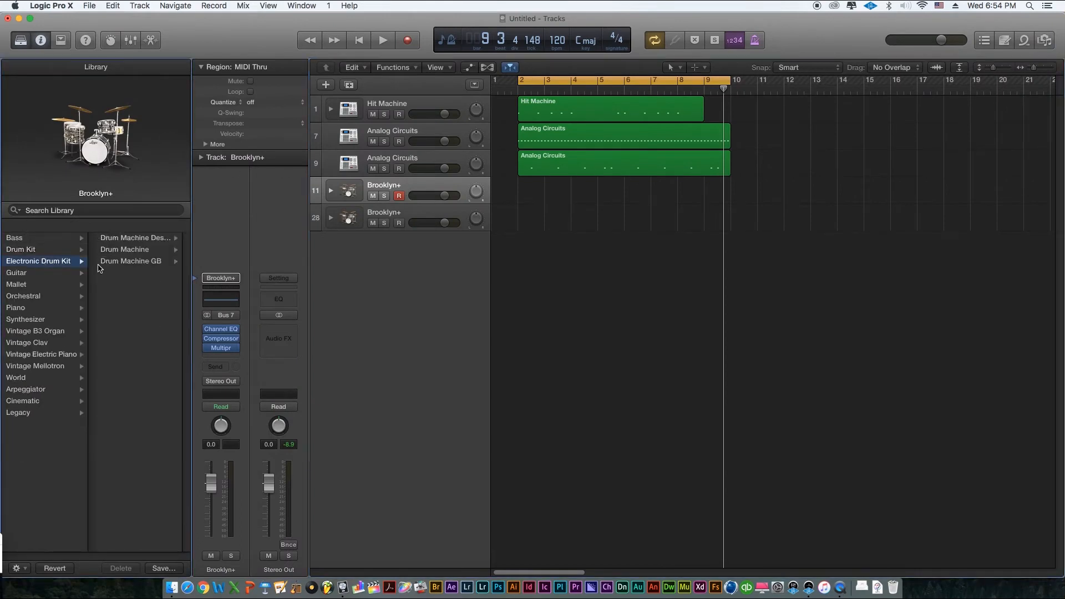
click(33, 285)
click(39, 319)
click(49, 332)
click(49, 343)
click(50, 355)
click(52, 377)
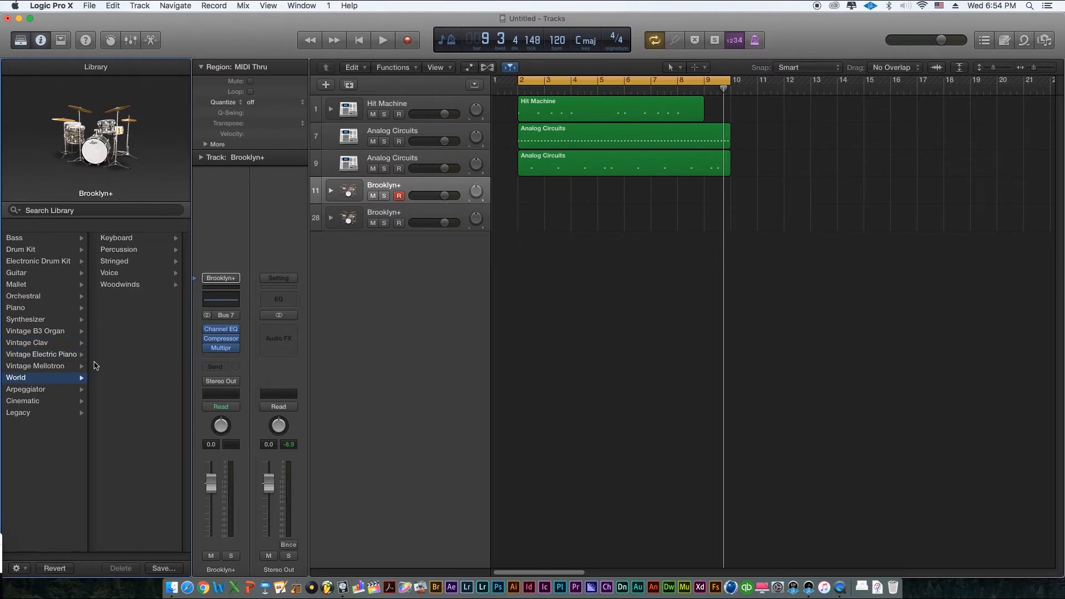
click(119, 284)
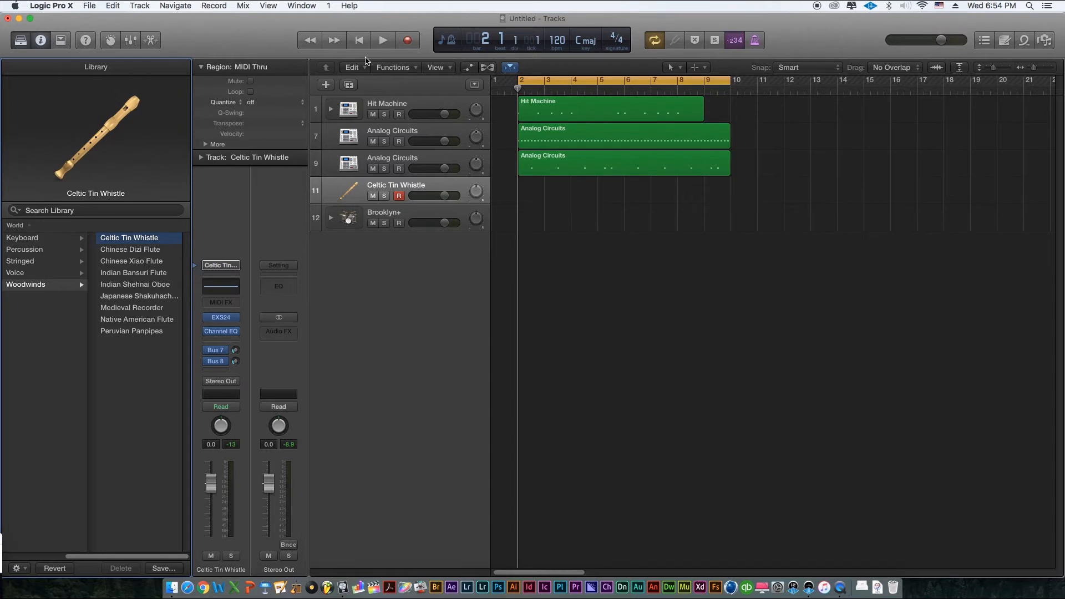
Record a tin whistle melody on the fourth track over bars 2–10 and play it back quantized to 1/16 notes
click(361, 44)
click(409, 42)
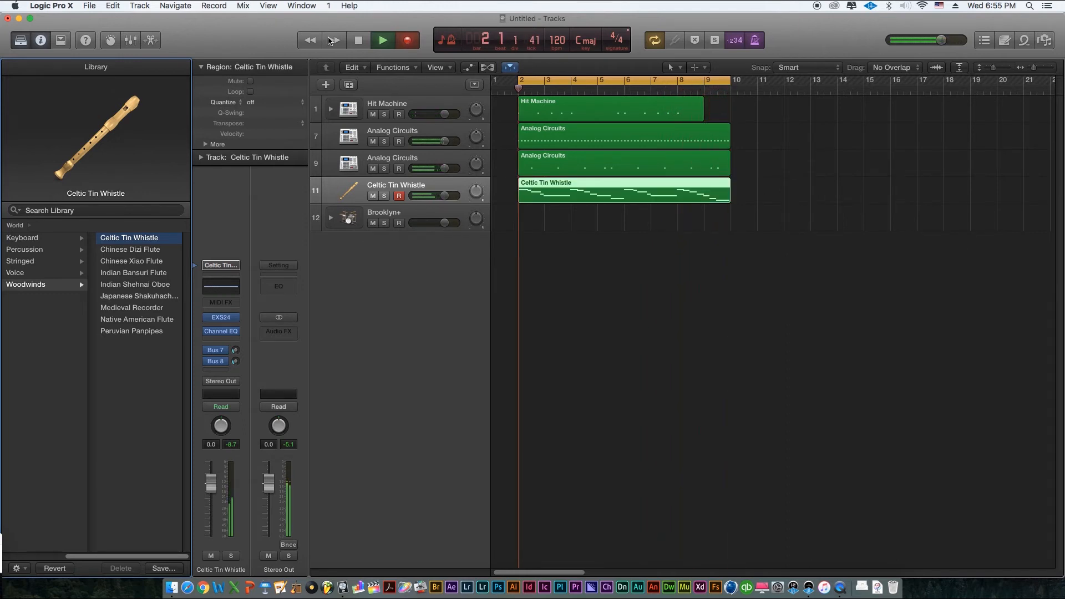
click(360, 42)
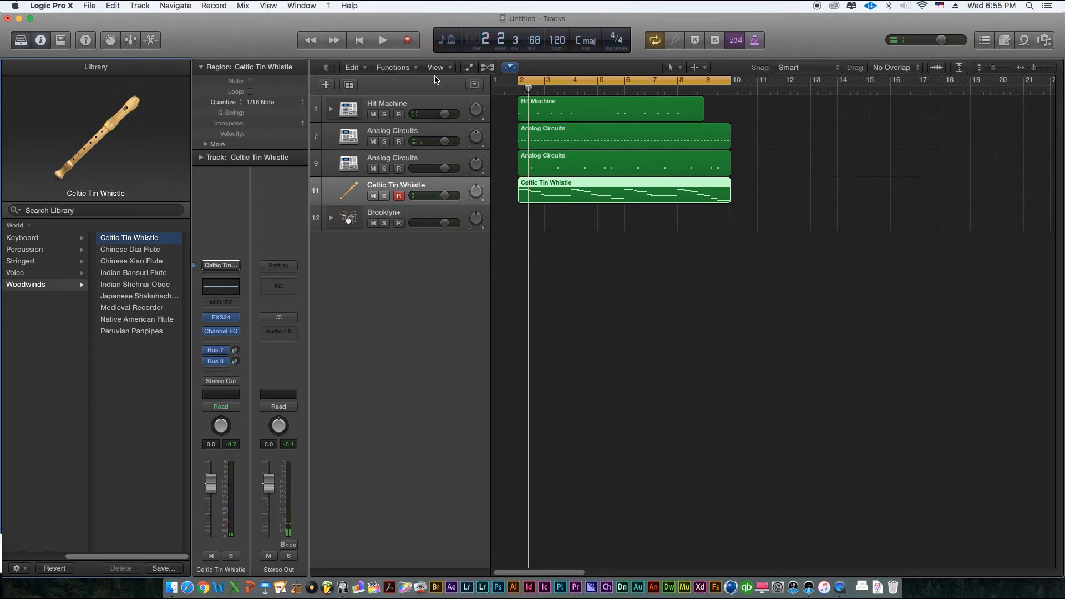
click(359, 42)
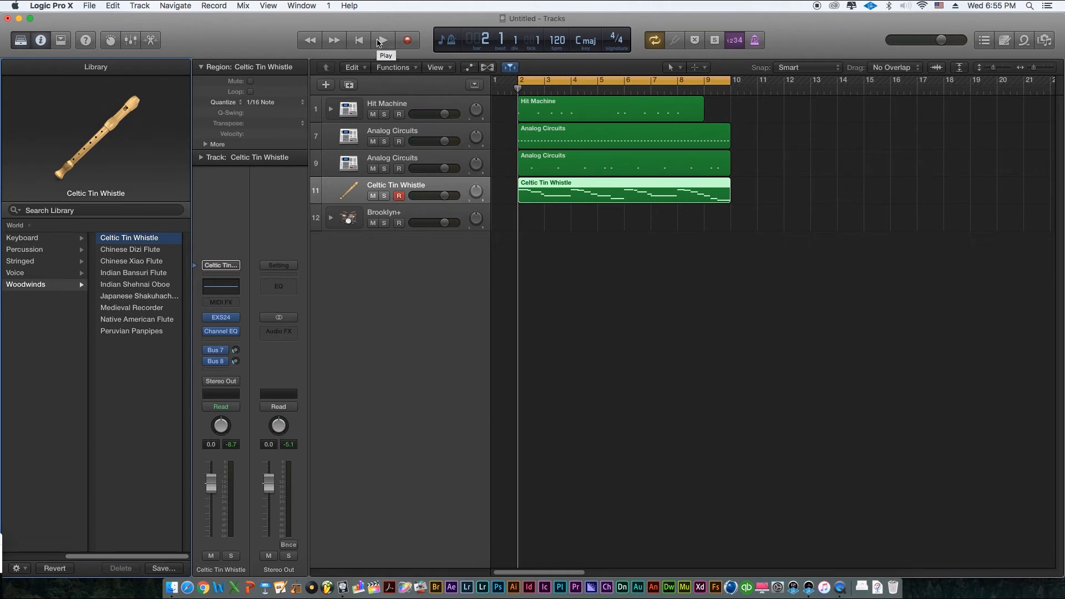
click(378, 42)
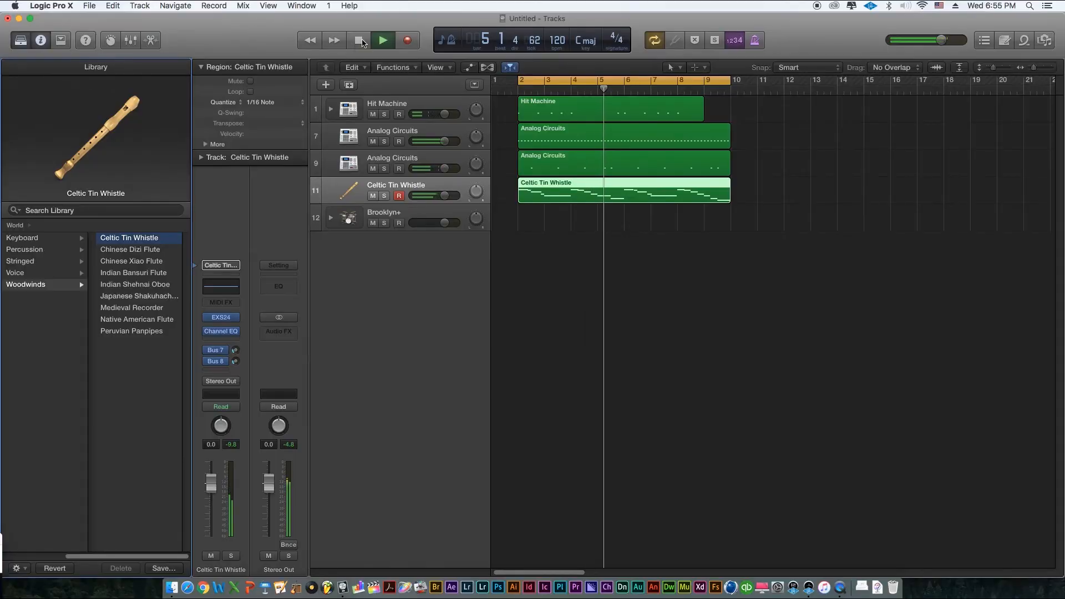
click(359, 40)
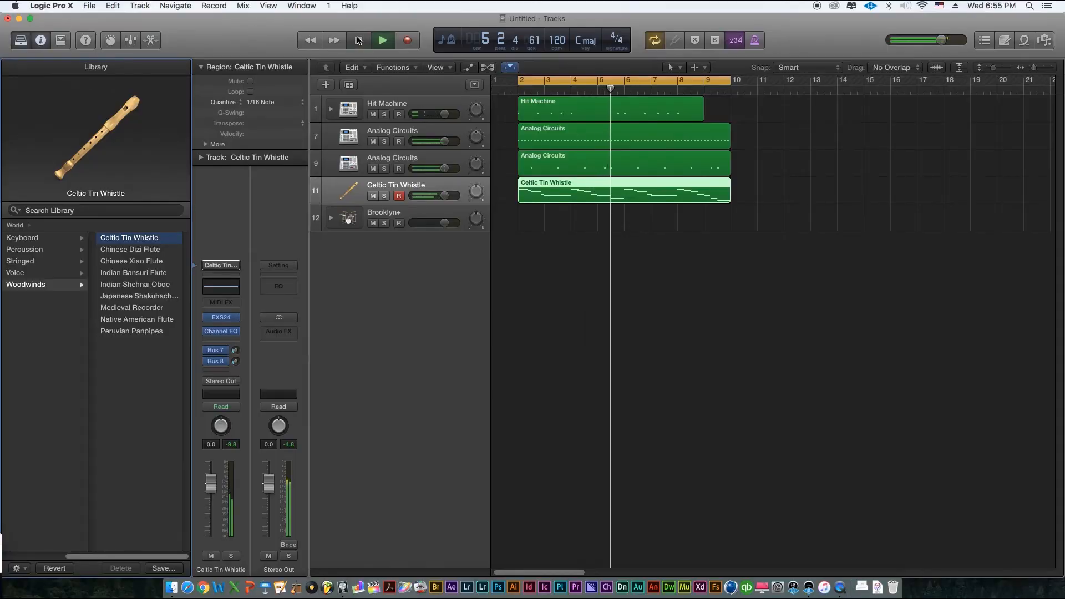
Browse the instrument categories and load South African Singers from the World Voice patches onto the fifth track in place of Brooklyn+
click(414, 220)
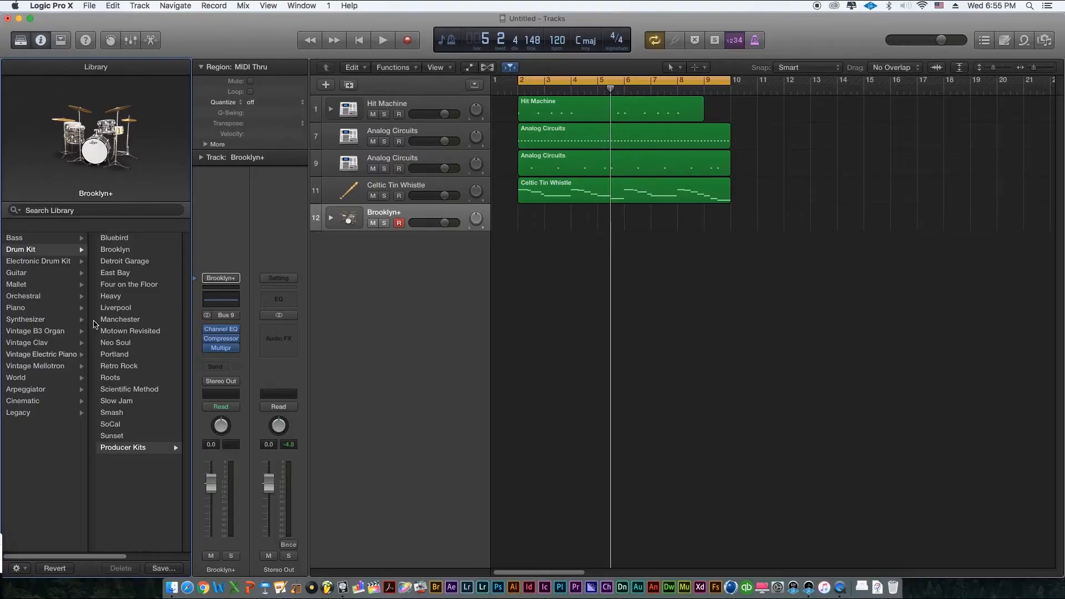
click(33, 261)
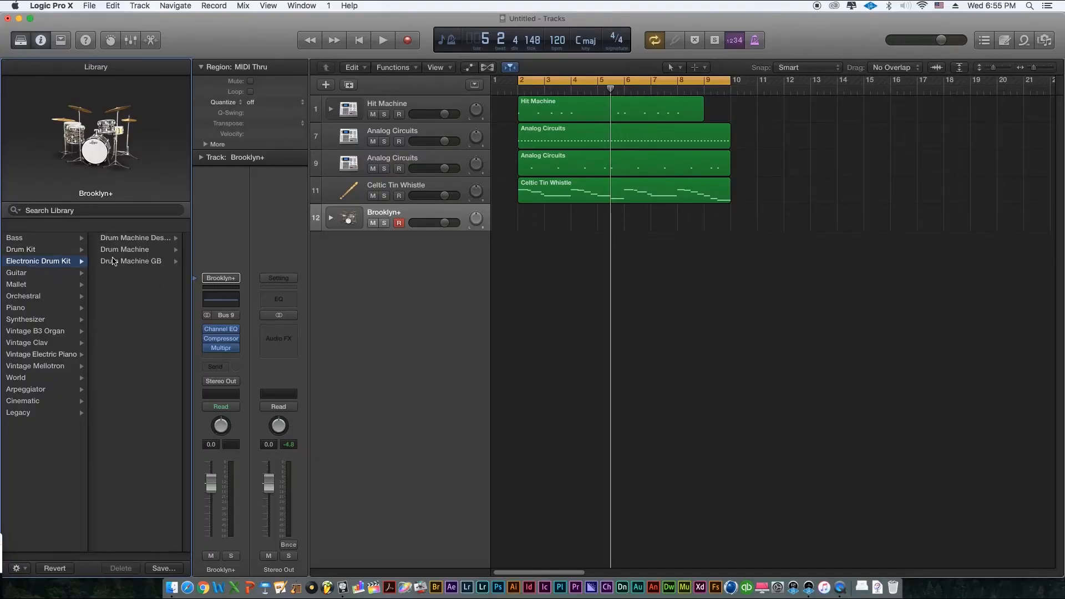
click(62, 249)
click(63, 262)
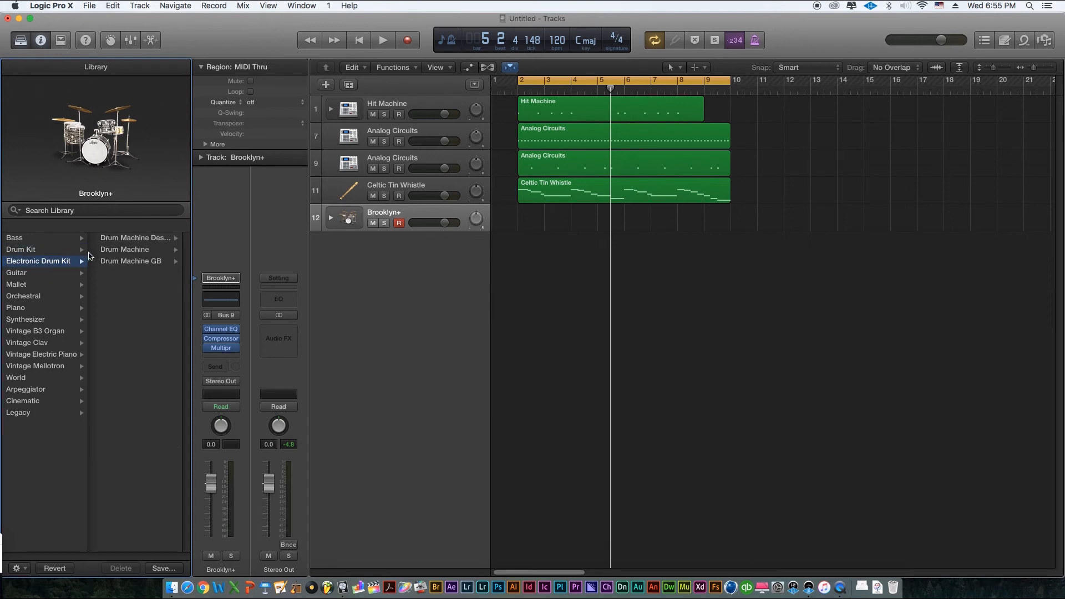
click(119, 238)
click(30, 262)
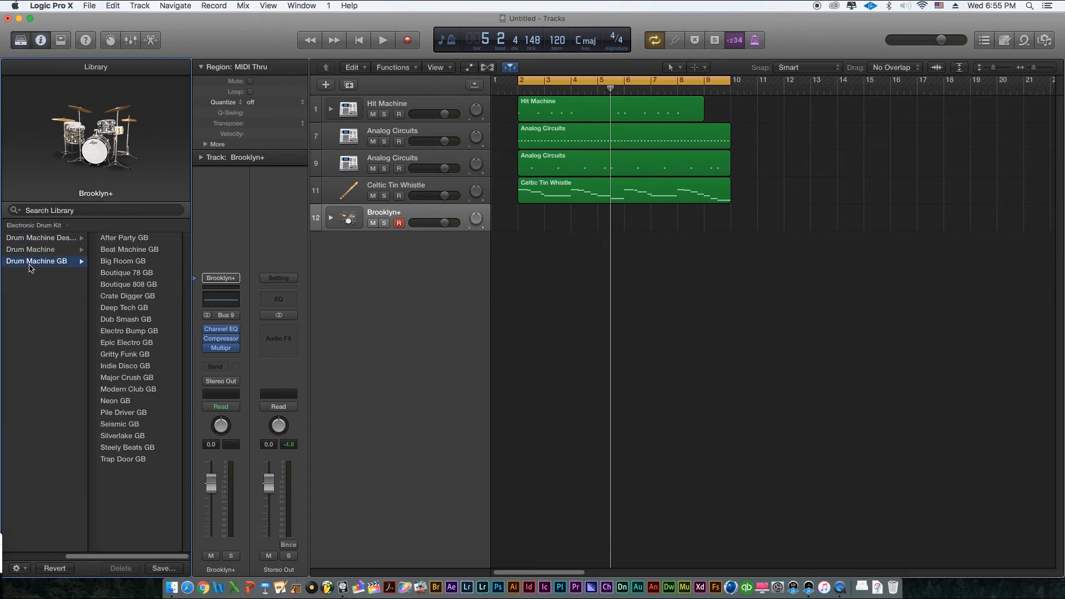
click(48, 226)
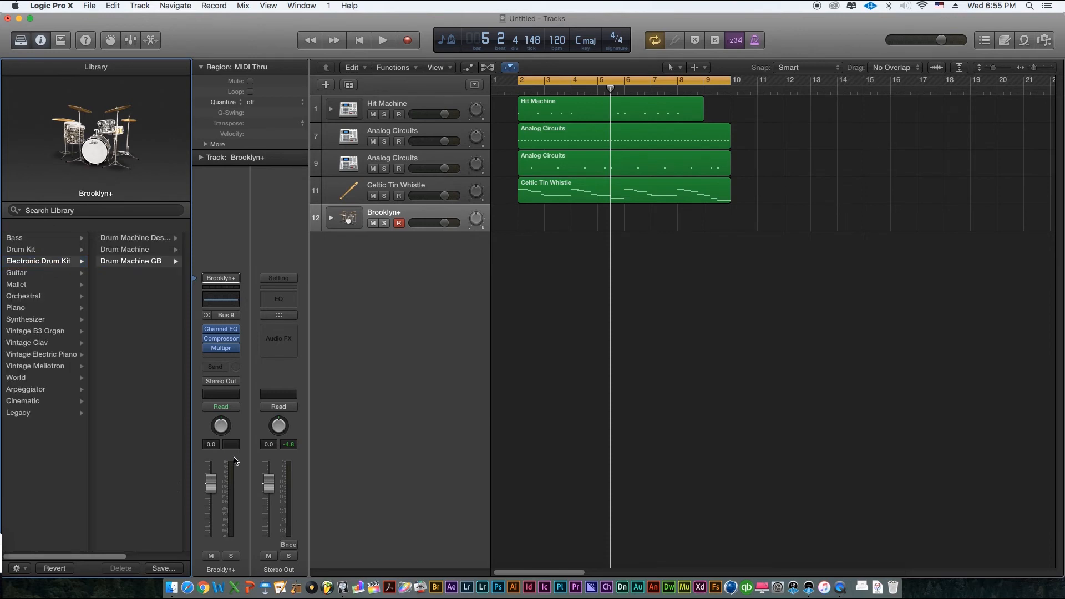
click(21, 321)
click(30, 297)
click(34, 284)
click(36, 262)
click(74, 250)
click(39, 320)
click(53, 343)
click(52, 355)
click(49, 378)
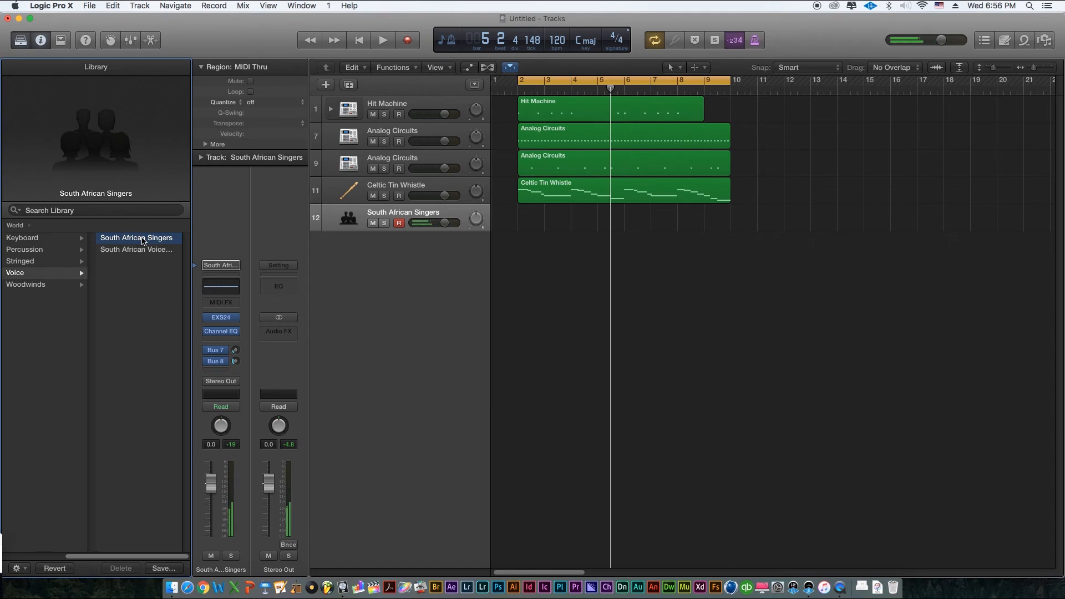
Record a vocal melody on the South African Singers track over the cycle range and play it back
click(353, 45)
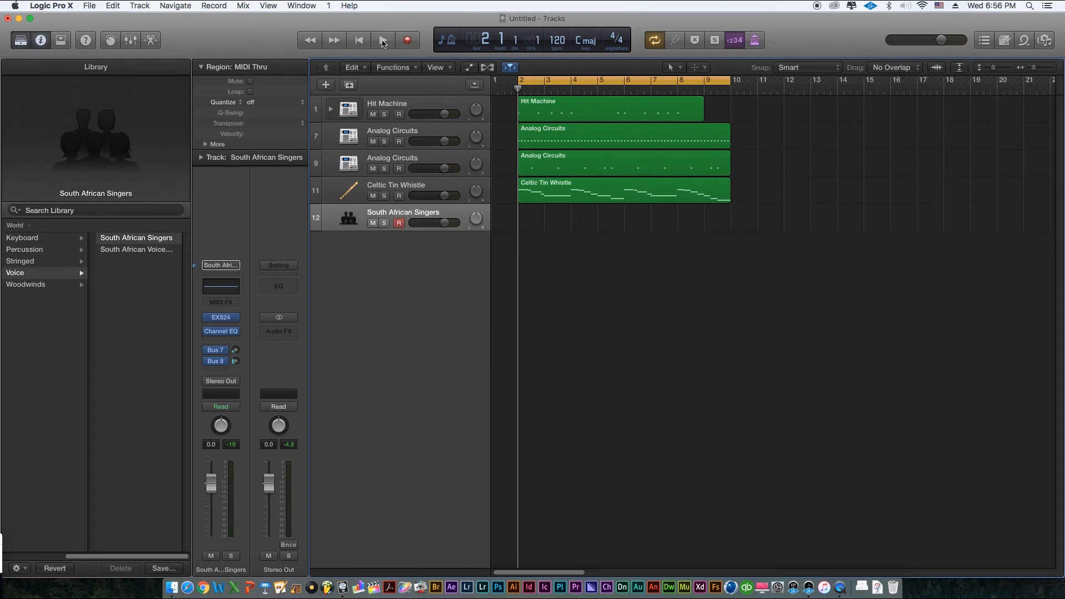
click(359, 42)
click(412, 43)
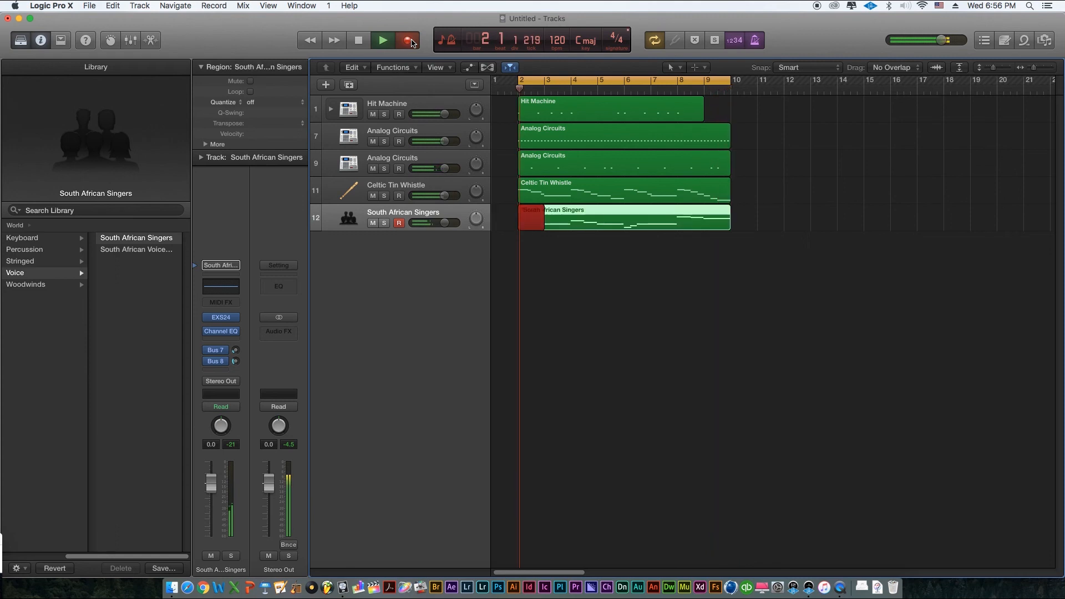
key(space)
click(375, 41)
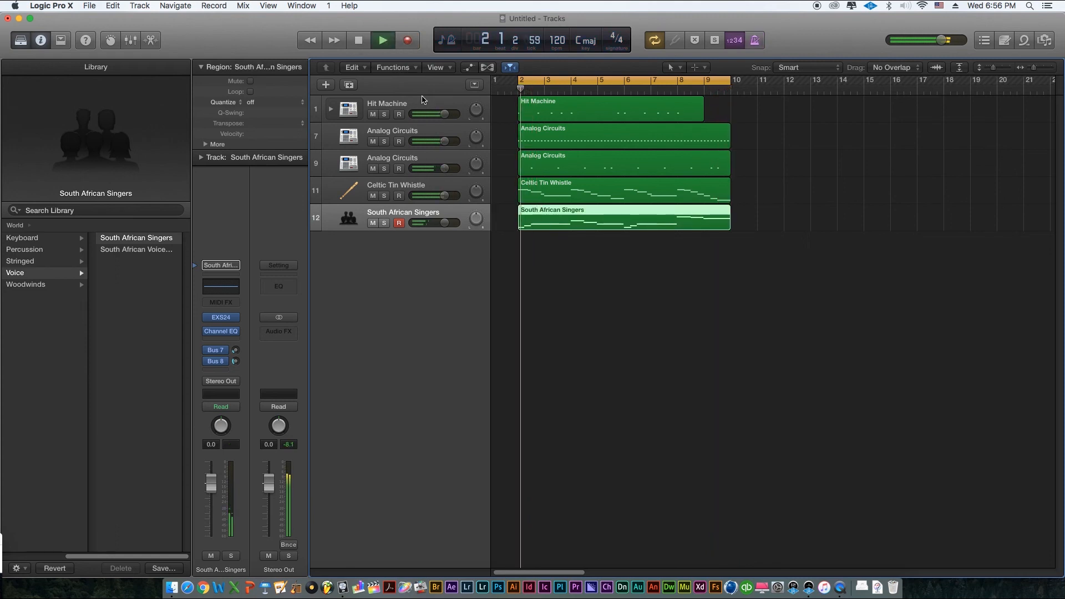
Lower the South African Singers track volume to -1.7 dB and quantize its region to 1/16 notes during playback
drag(444, 222, 442, 223)
drag(436, 223, 435, 223)
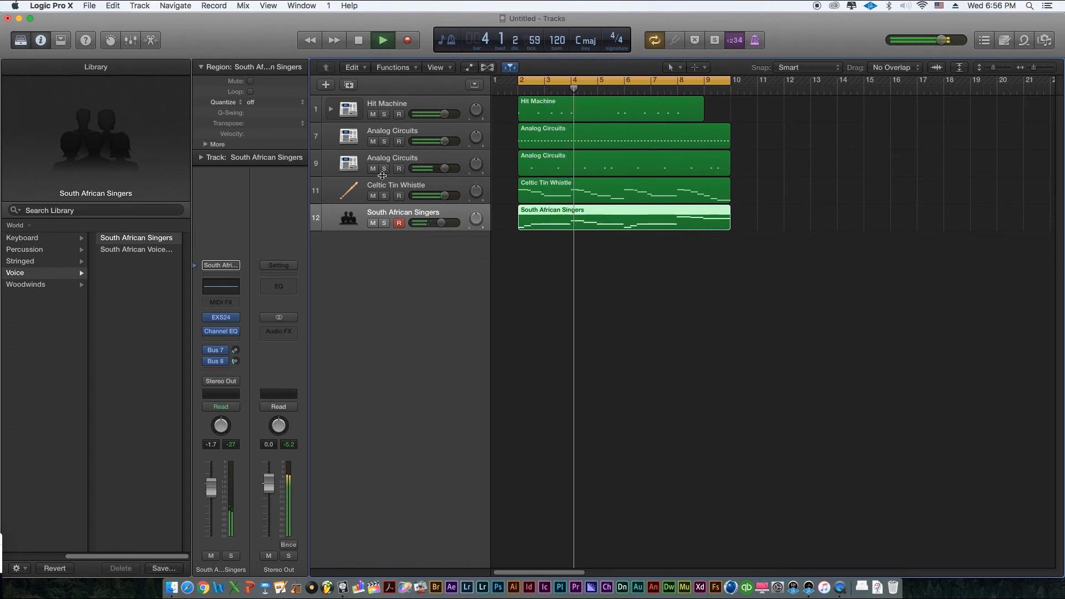
key(q)
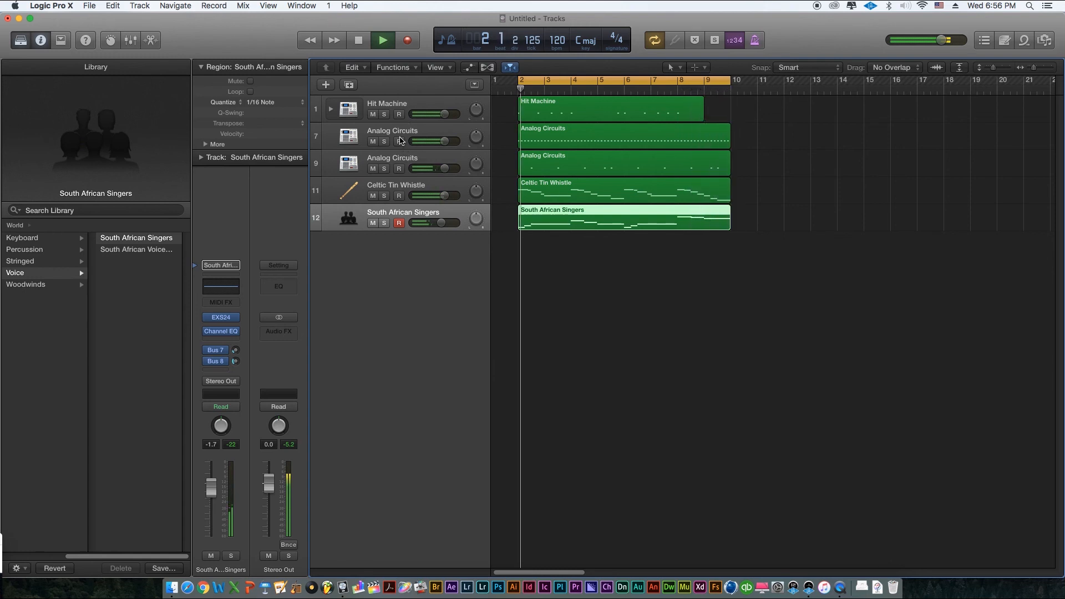
click(357, 45)
click(544, 280)
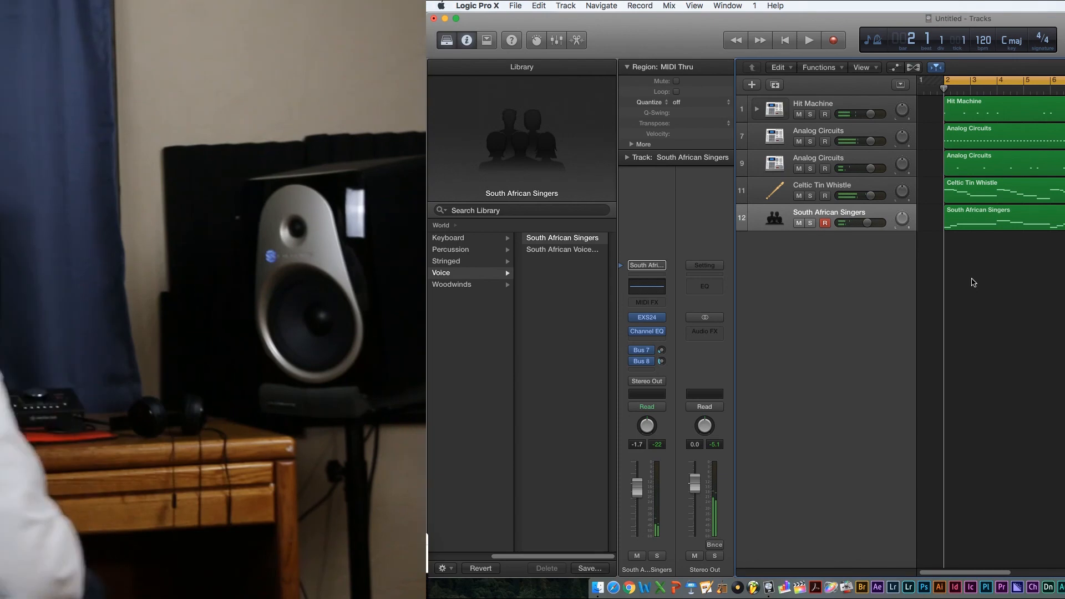